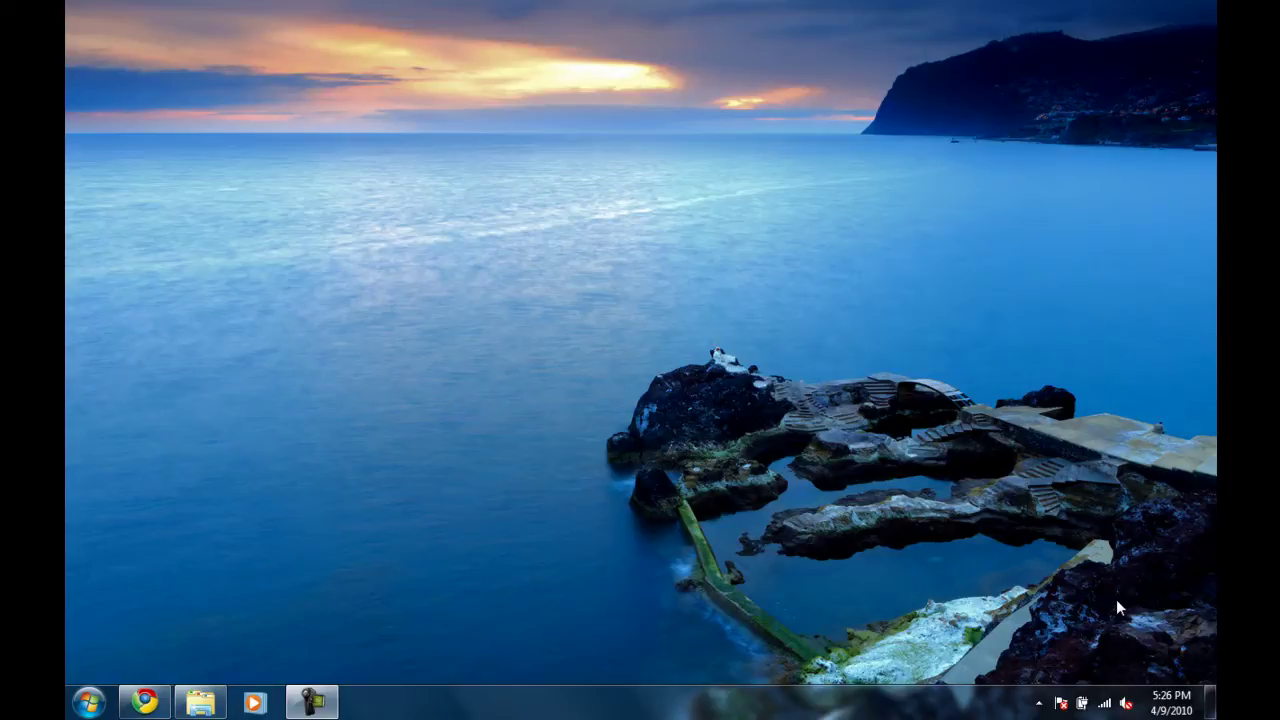
Turn on Show desktop icons and select the Vista Shortcut Manager shortcut
left_click(606, 236)
mouse_move(663, 246)
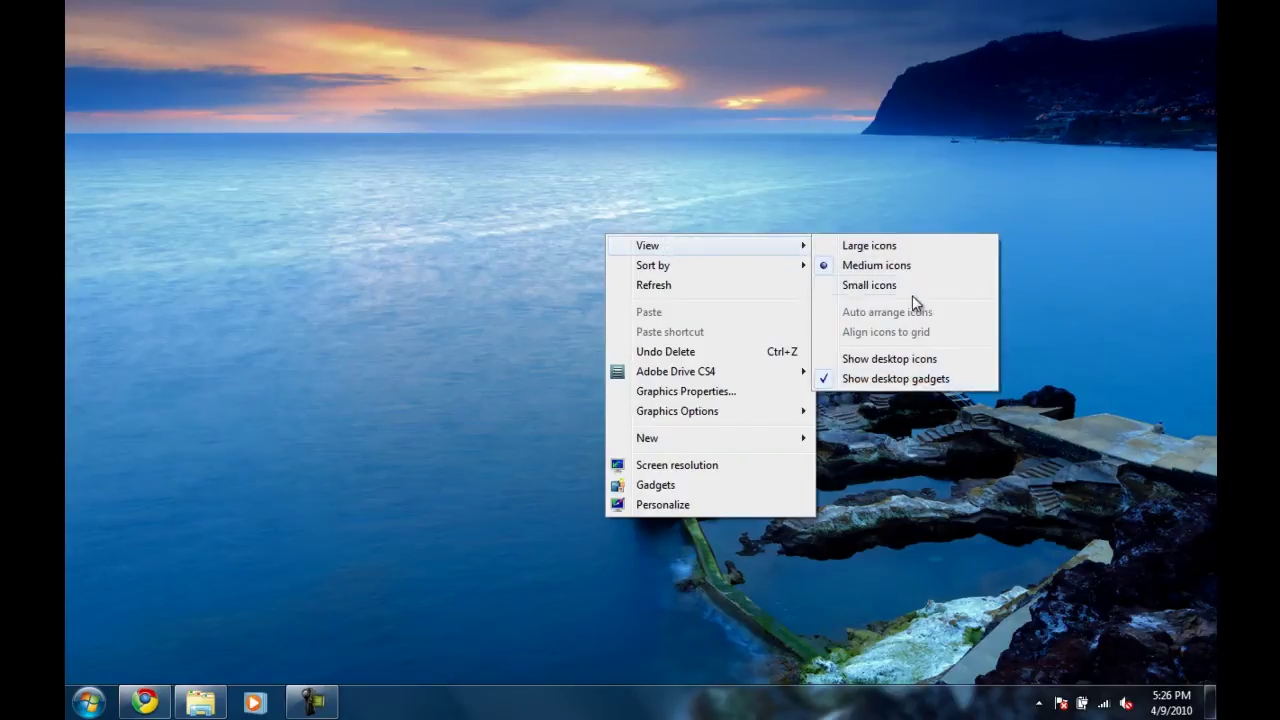
left_click(876, 359)
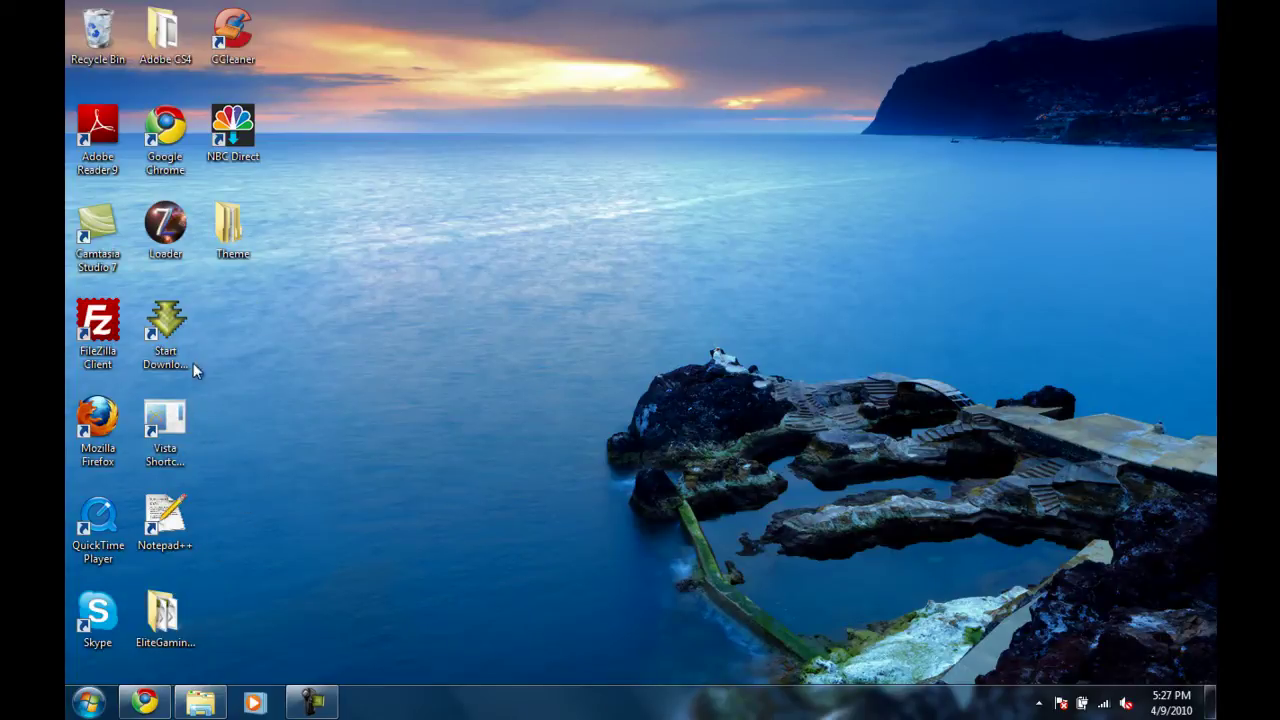
left_click(148, 440)
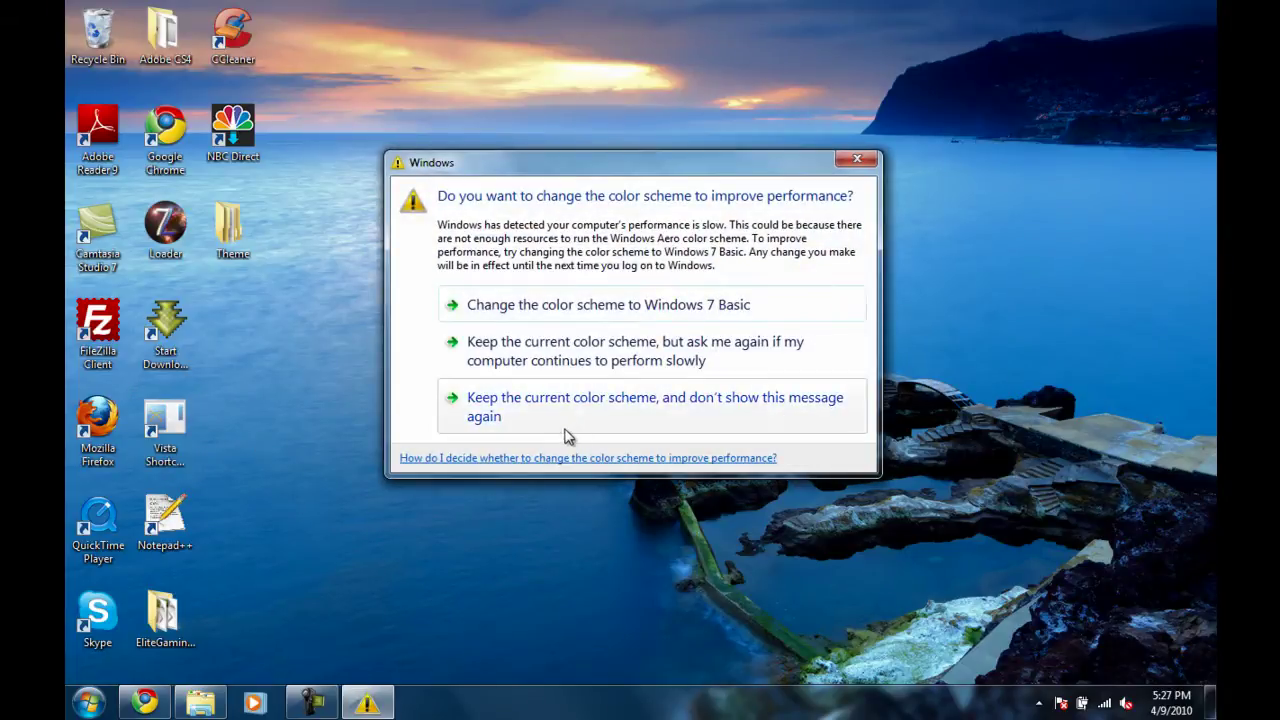
Keep the current colour scheme and return to the Softpedia download page in Chrome
left_click(560, 425)
right_click(379, 324)
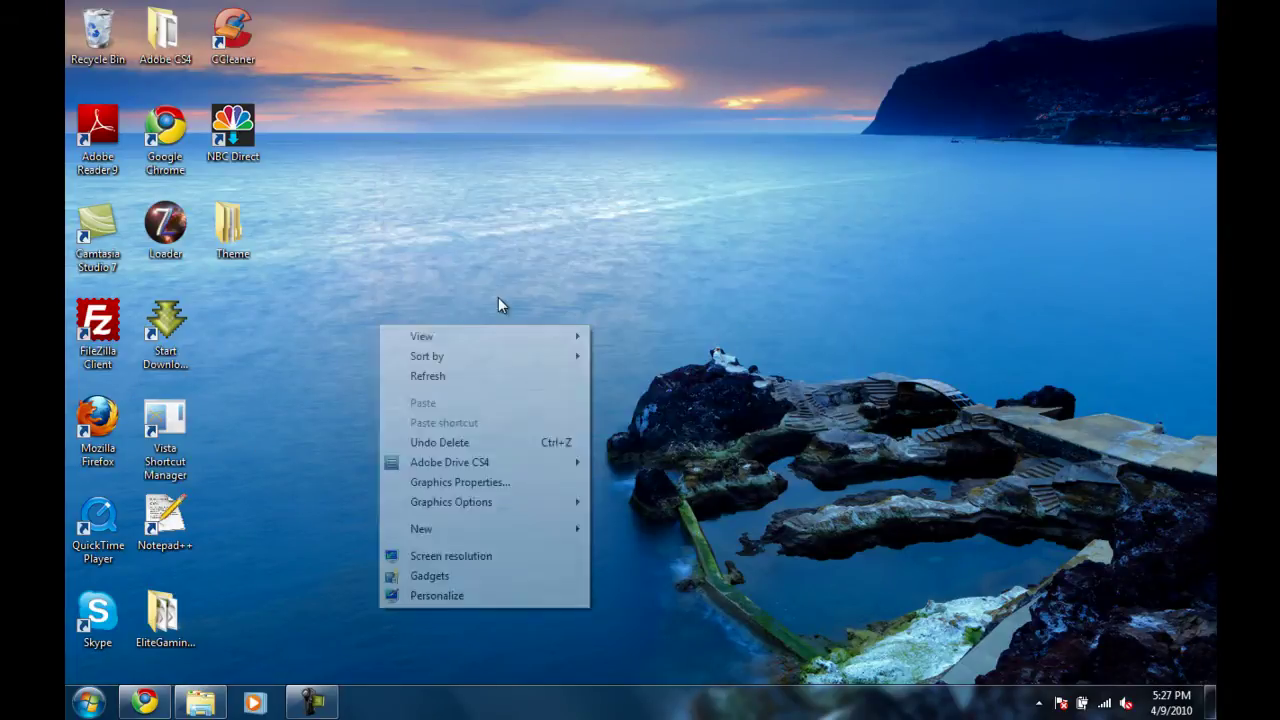
left_click(333, 293)
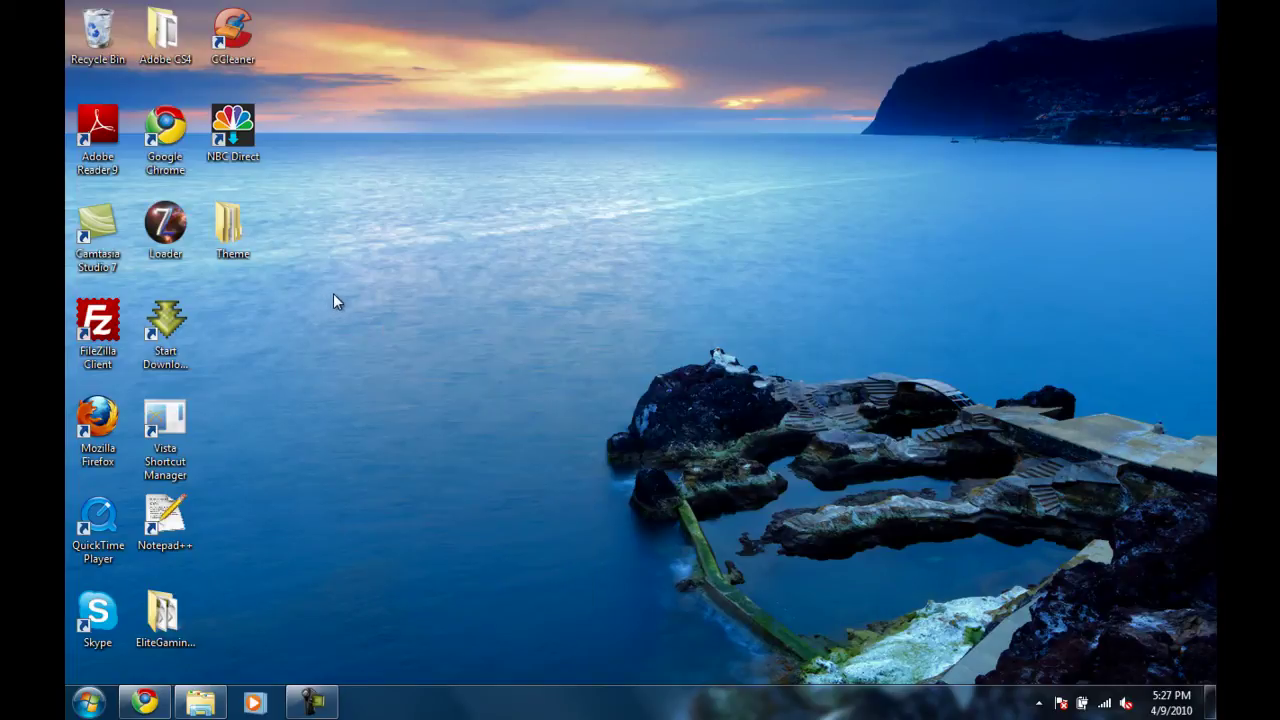
left_click(145, 701)
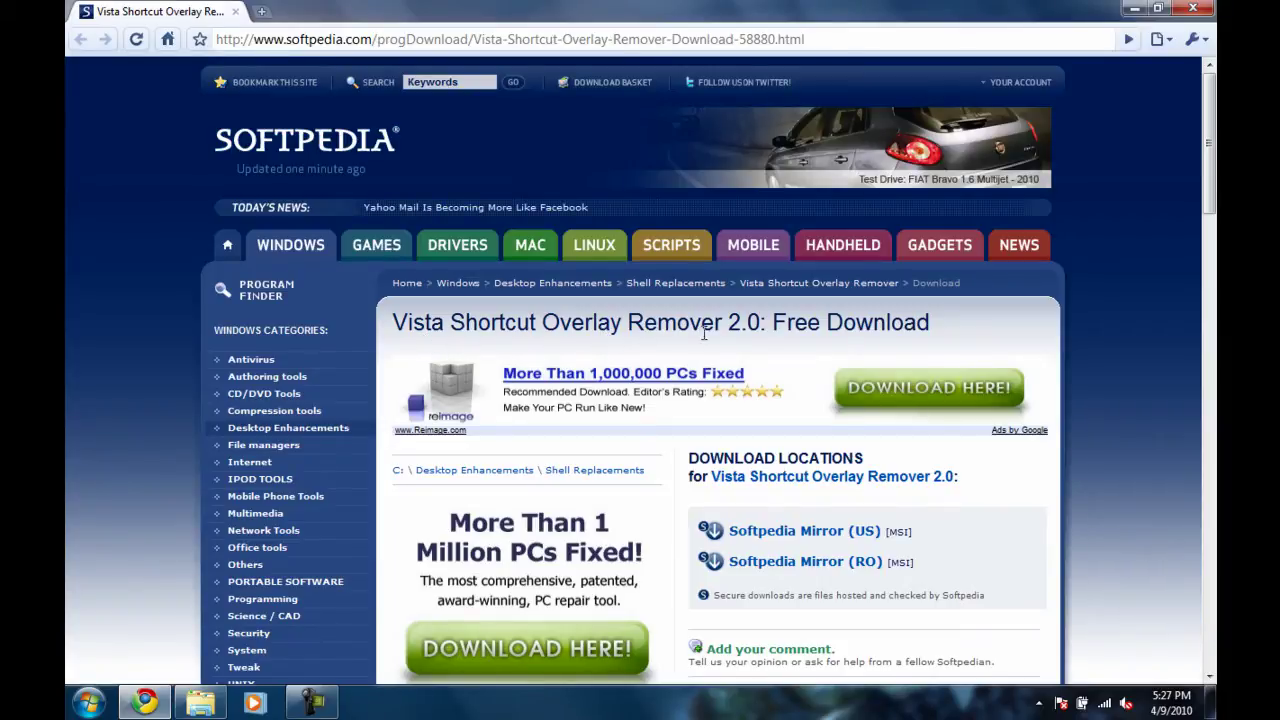
Try the Softpedia Mirror (US) download, discard the warned file, and close Chrome
scroll(810, 377, "down", 1)
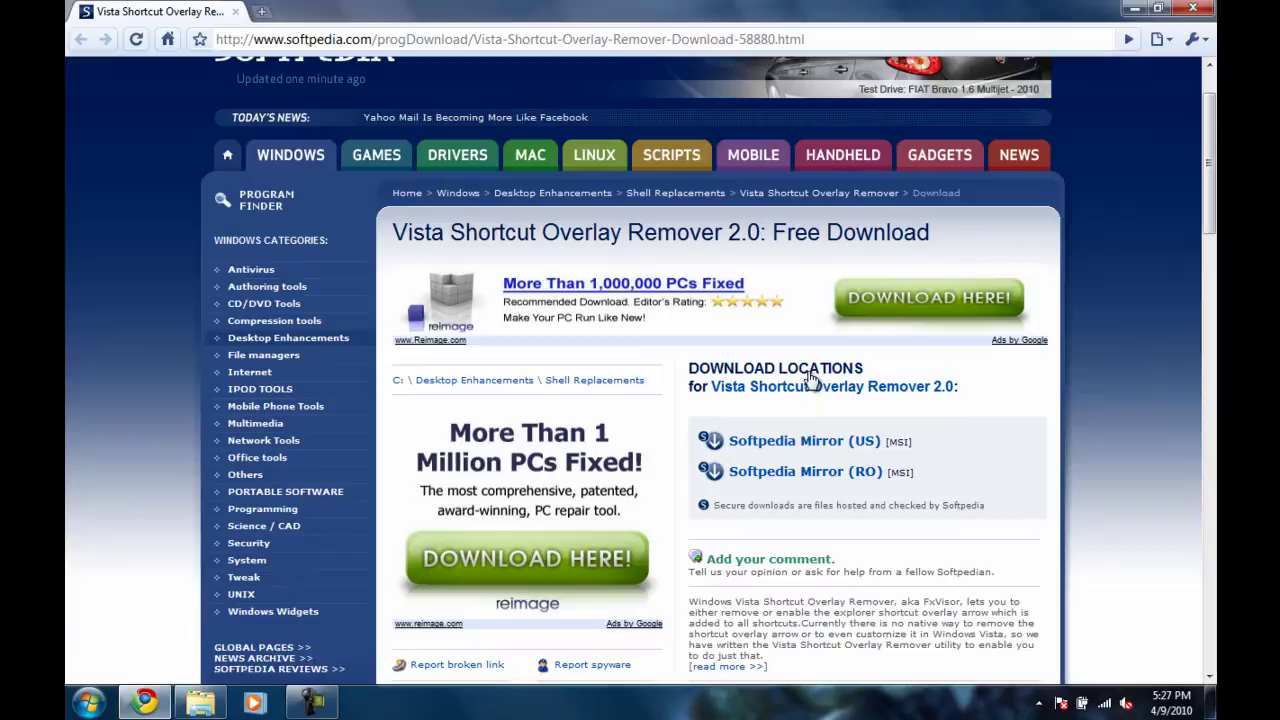
left_click(778, 444)
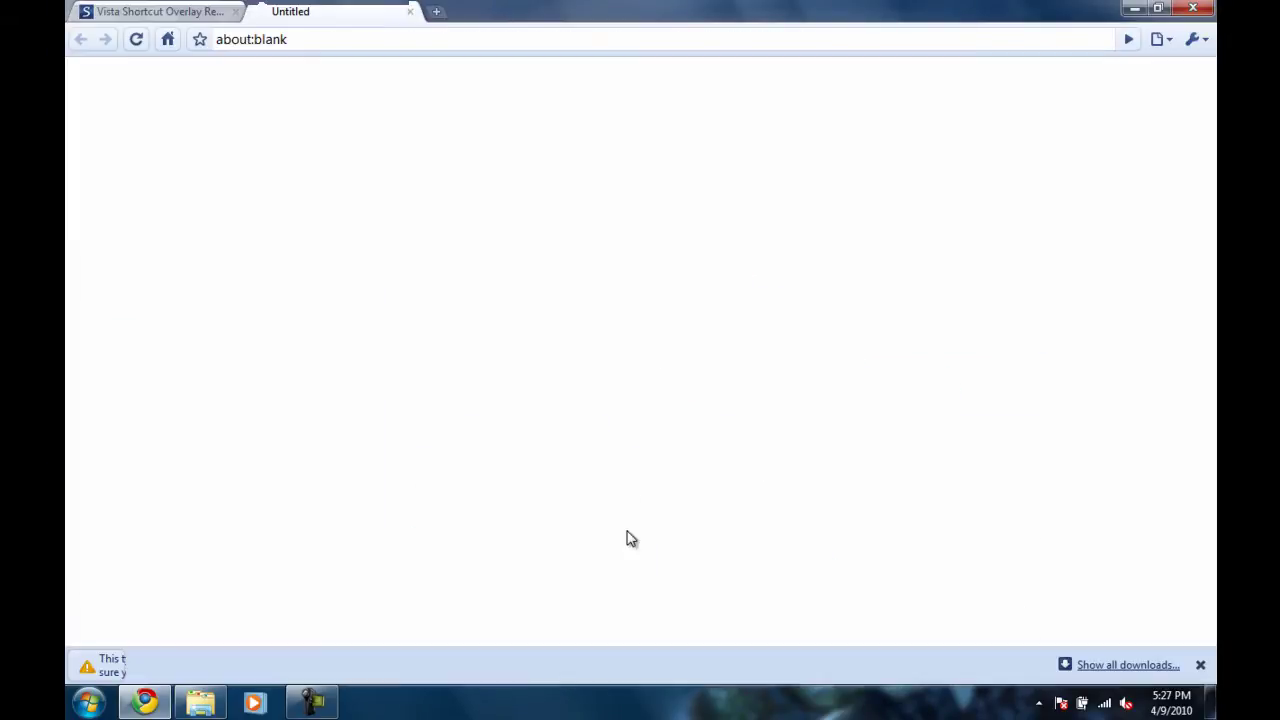
left_click(438, 665)
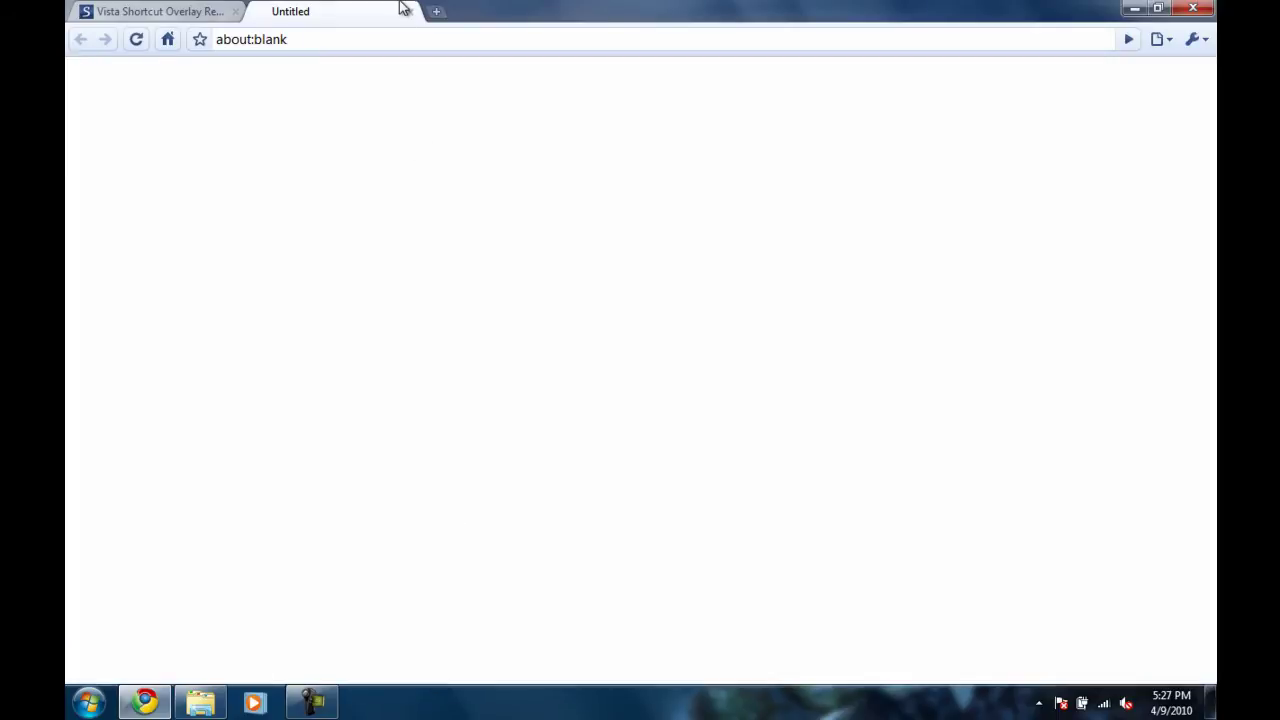
left_click(410, 11)
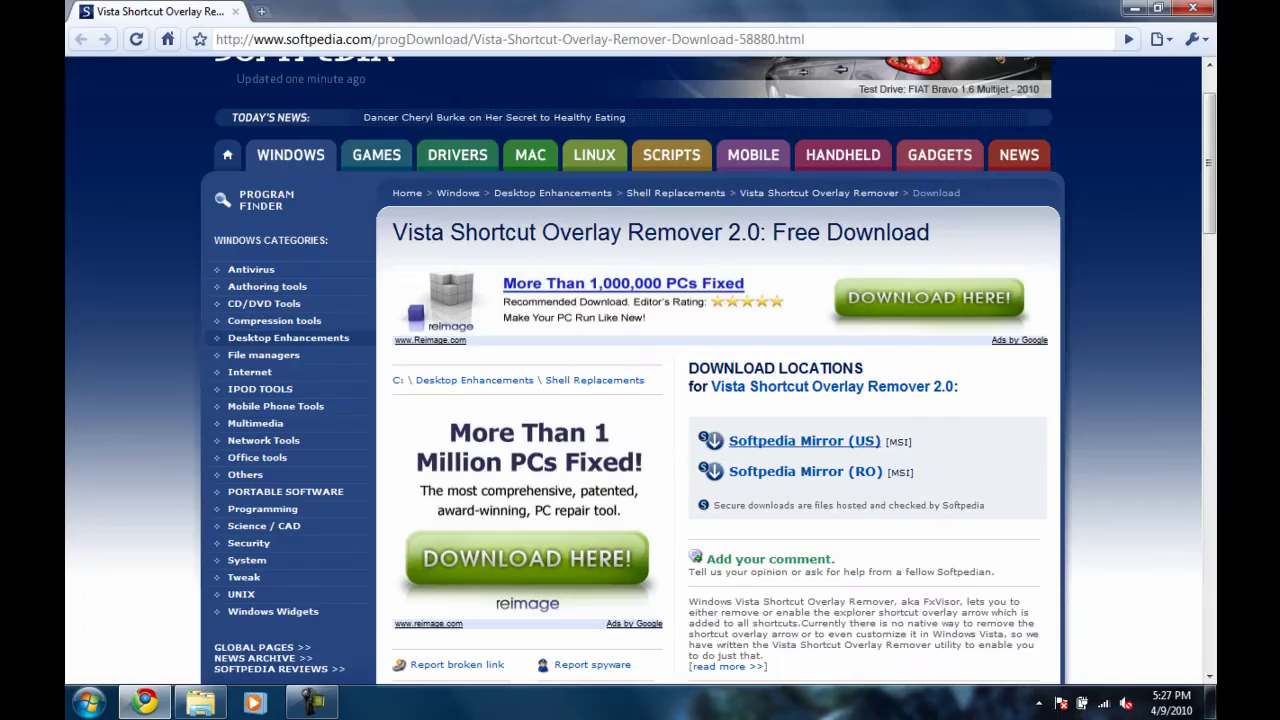
left_click(1210, 8)
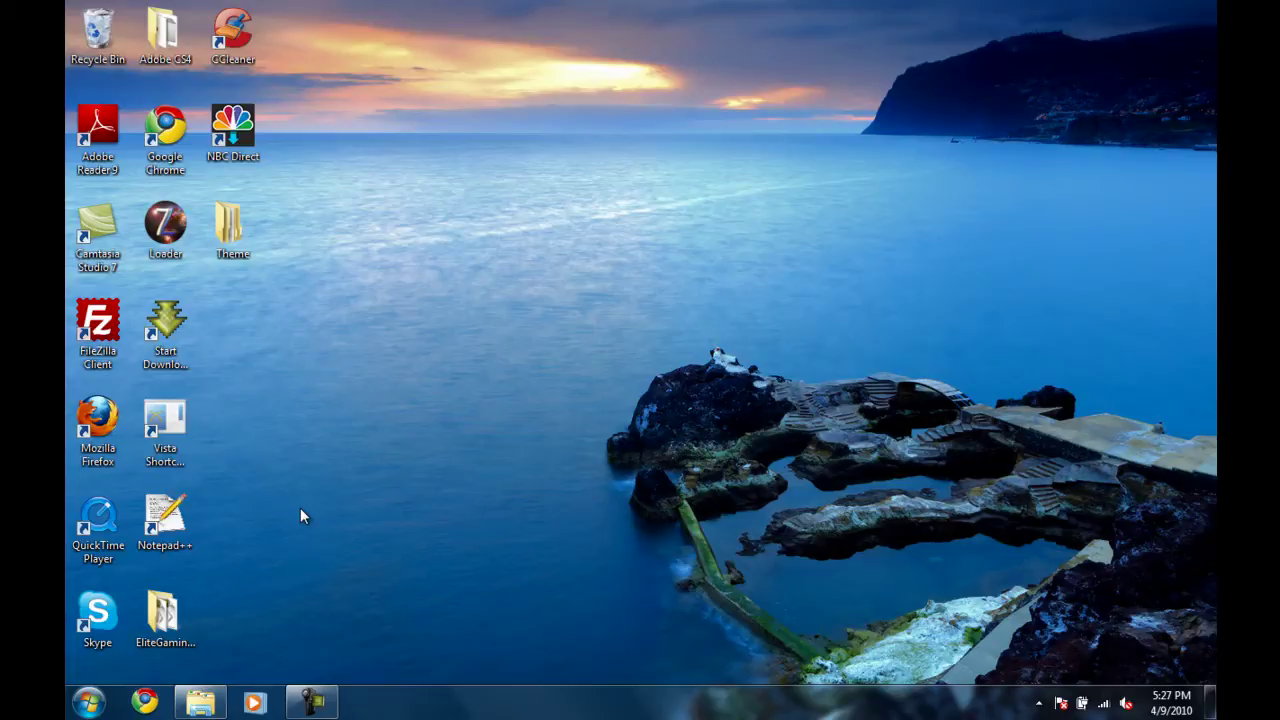
Launch Vista Shortcut Manager and try Light Arrow and Custom Arrow before settling on No Arrow
double_click(165, 425)
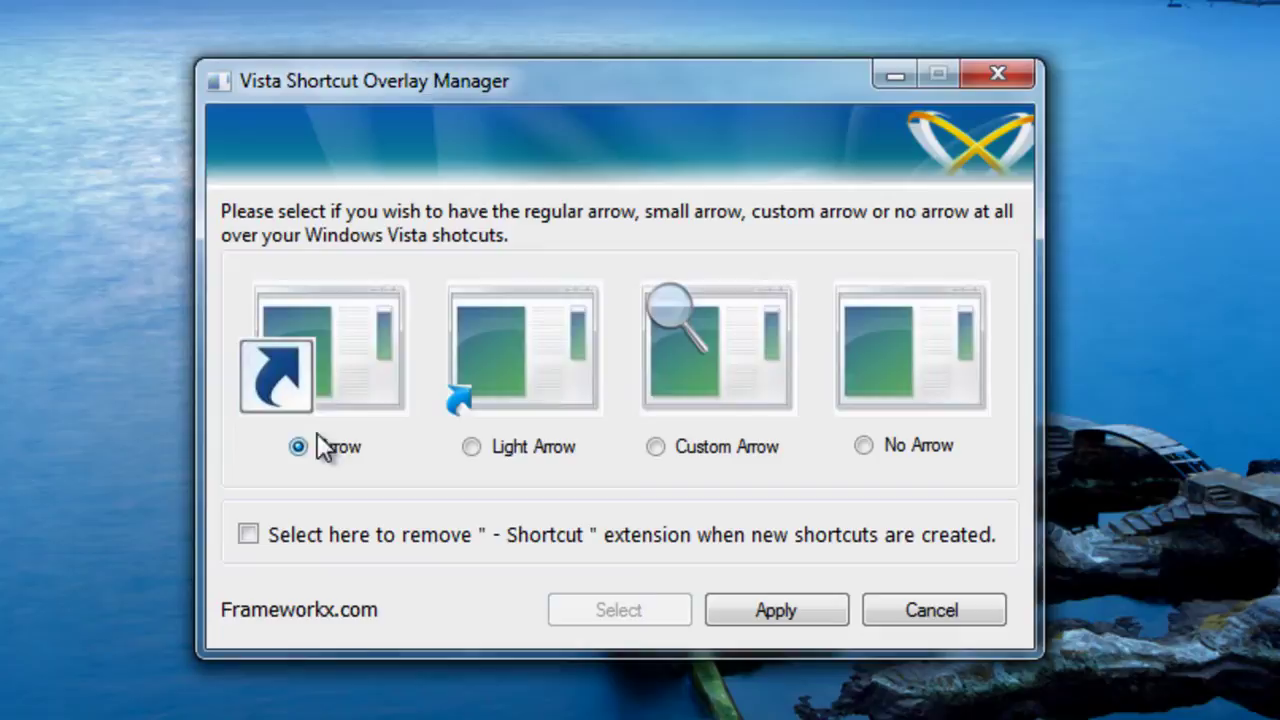
left_click(474, 450)
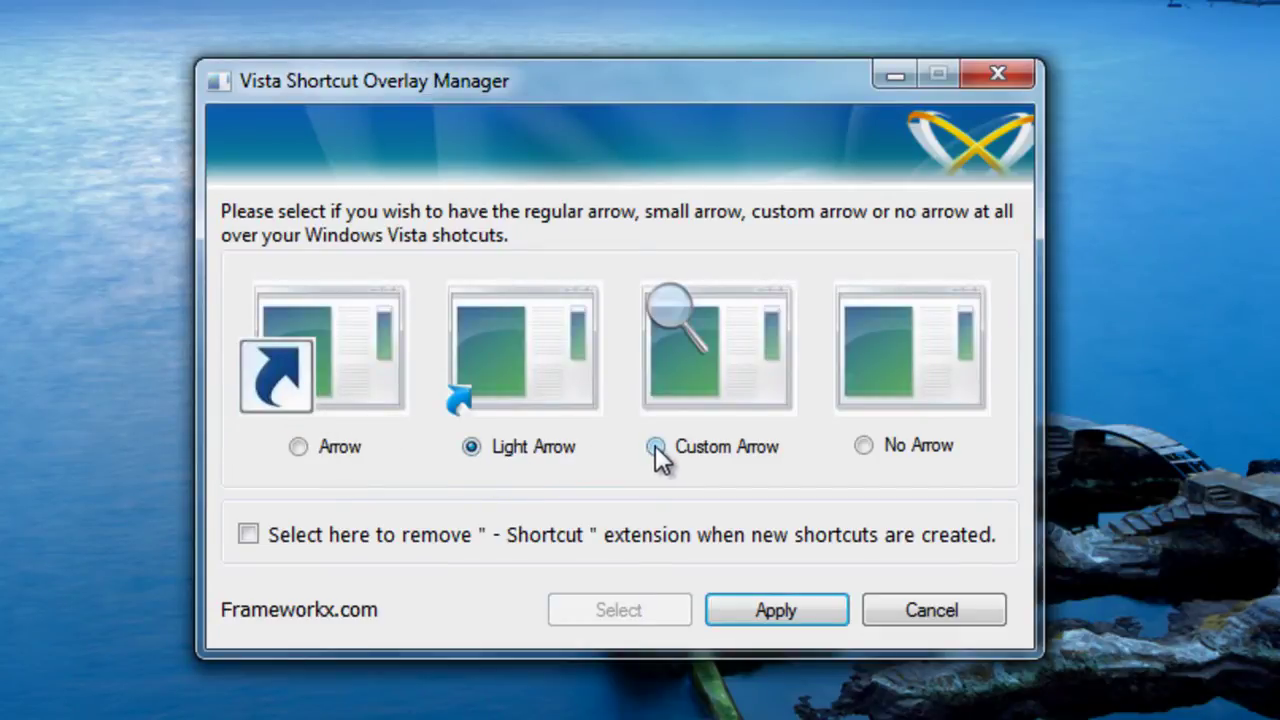
left_click(655, 447)
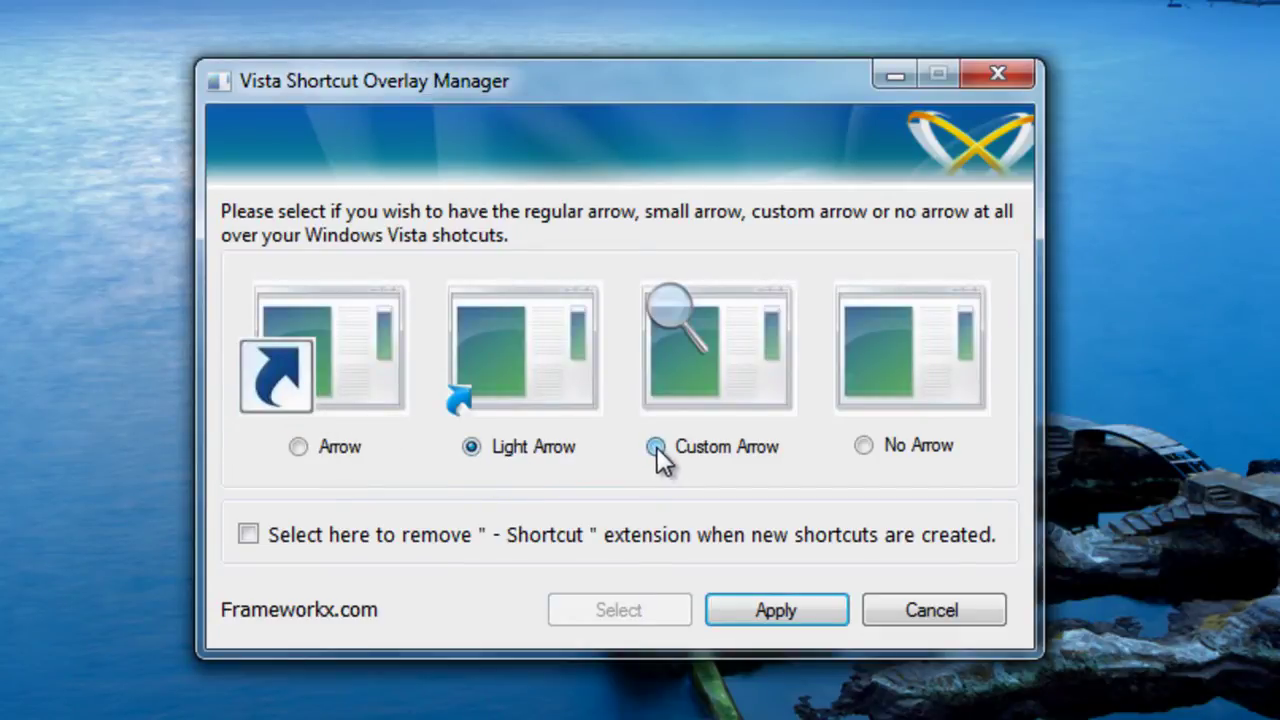
left_click(866, 448)
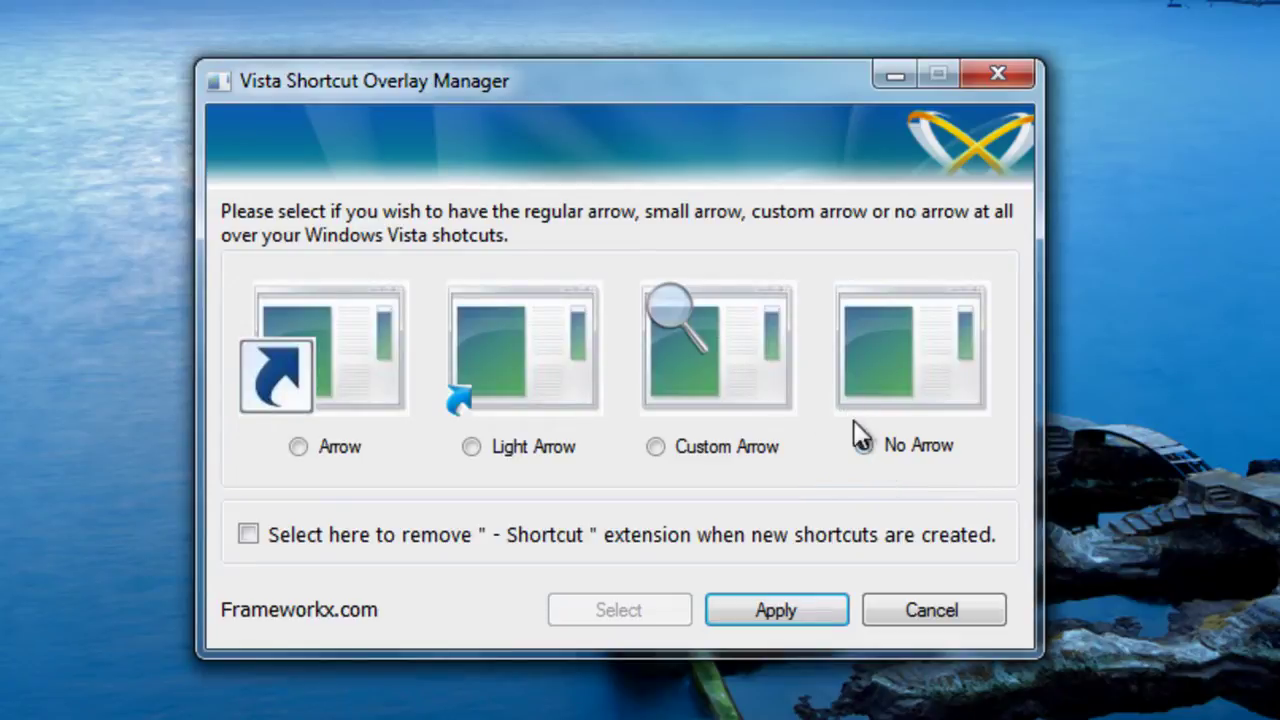
Apply No Arrow with the '- Shortcut' suffix option left unchecked
left_click(684, 452)
left_click(863, 446)
left_click(513, 544)
left_click(512, 544)
left_click(752, 610)
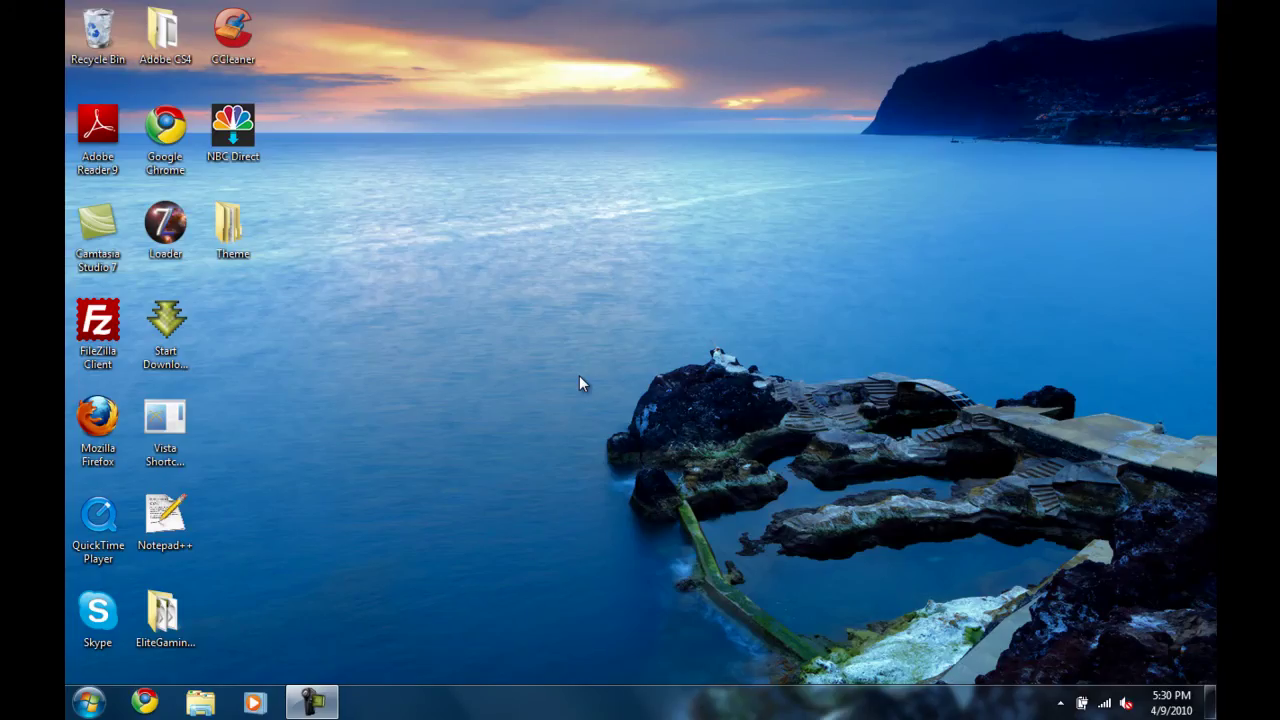
Relaunch Vista Shortcut Manager from its desktop icon, showing No Arrow selected
left_click(172, 412)
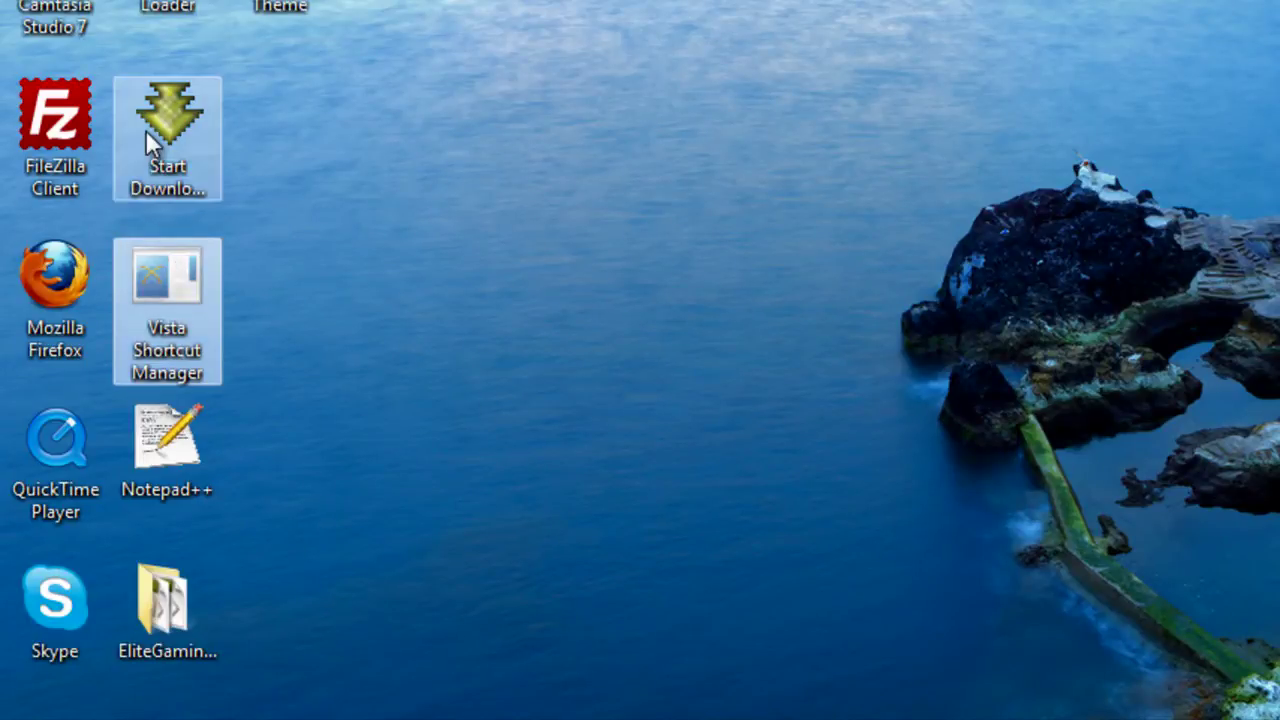
double_click(162, 341)
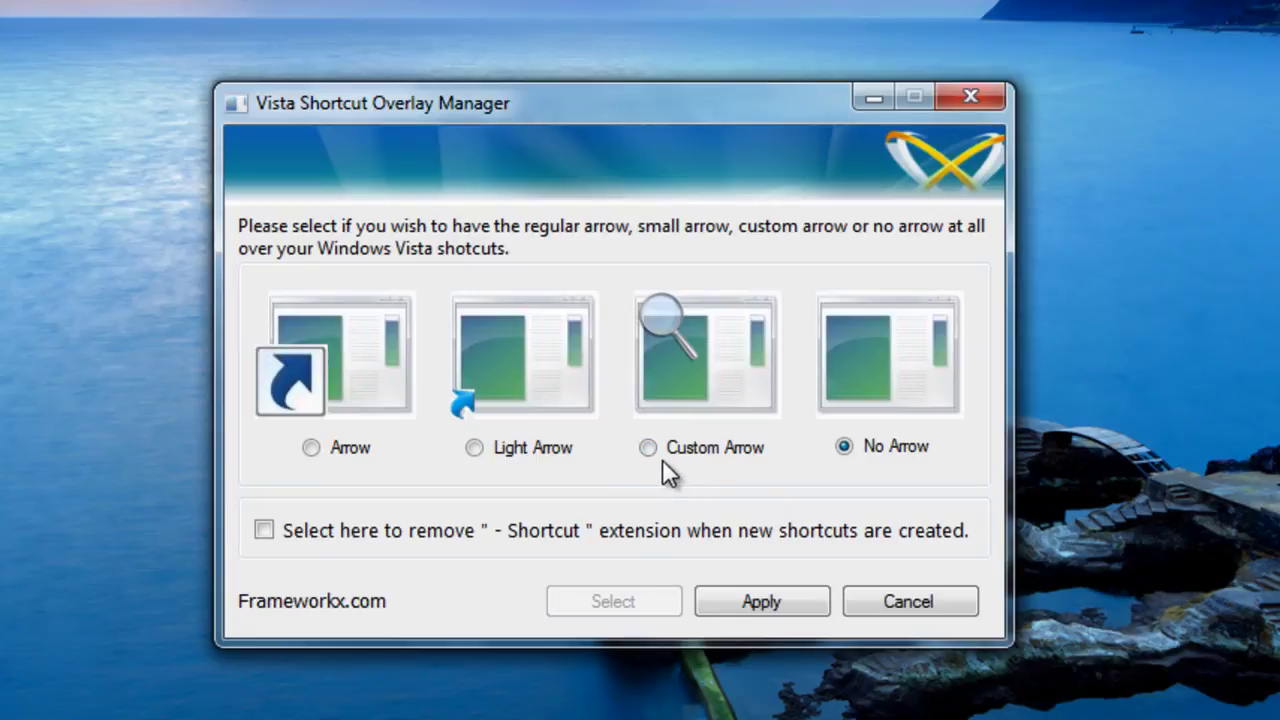
Try applying Custom Arrow and acknowledge the missing icon file warning
left_click(648, 449)
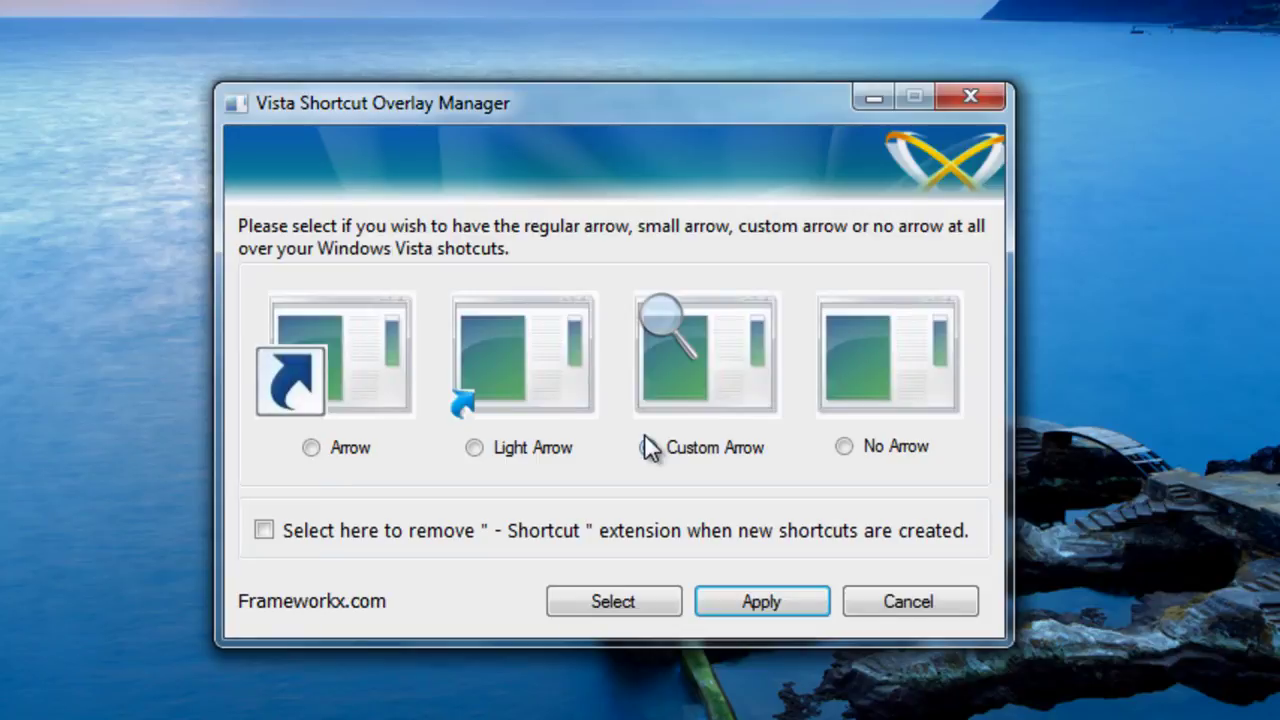
left_click(647, 447)
left_click(777, 607)
left_click(850, 483)
Browse custom arrow icons without choosing one, then close the overlay manager
left_click(636, 594)
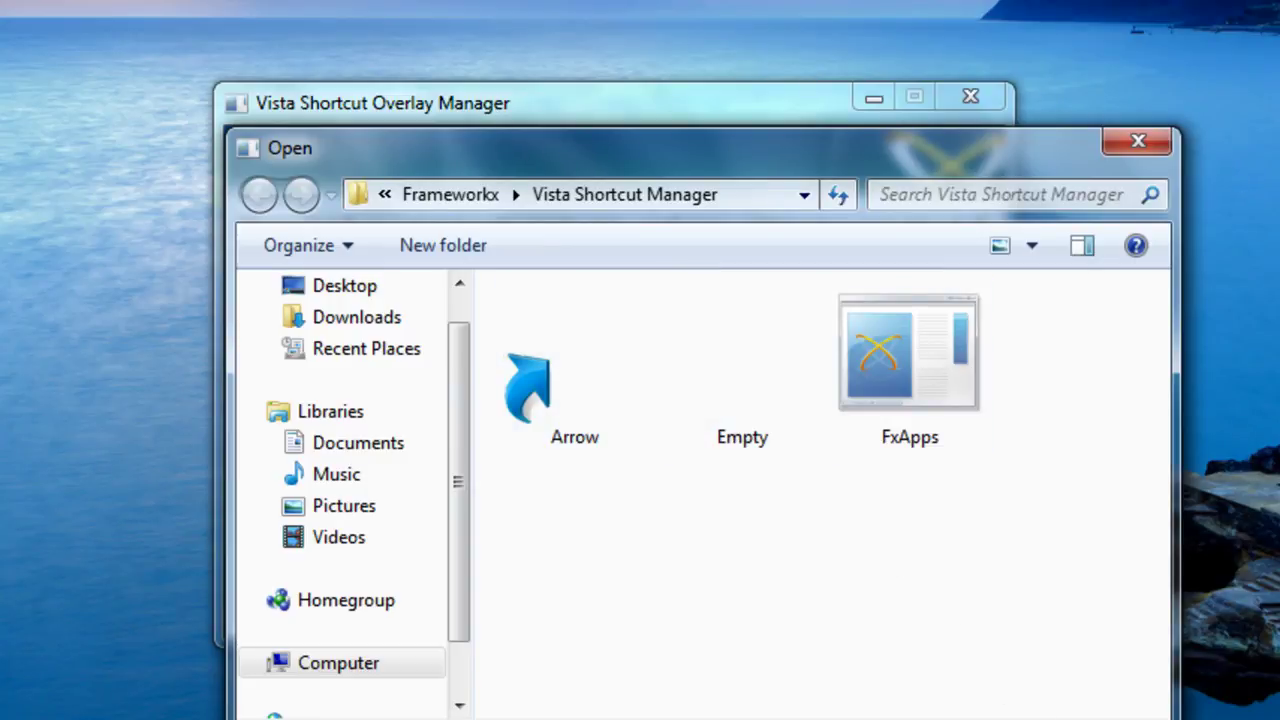
left_click(1125, 147)
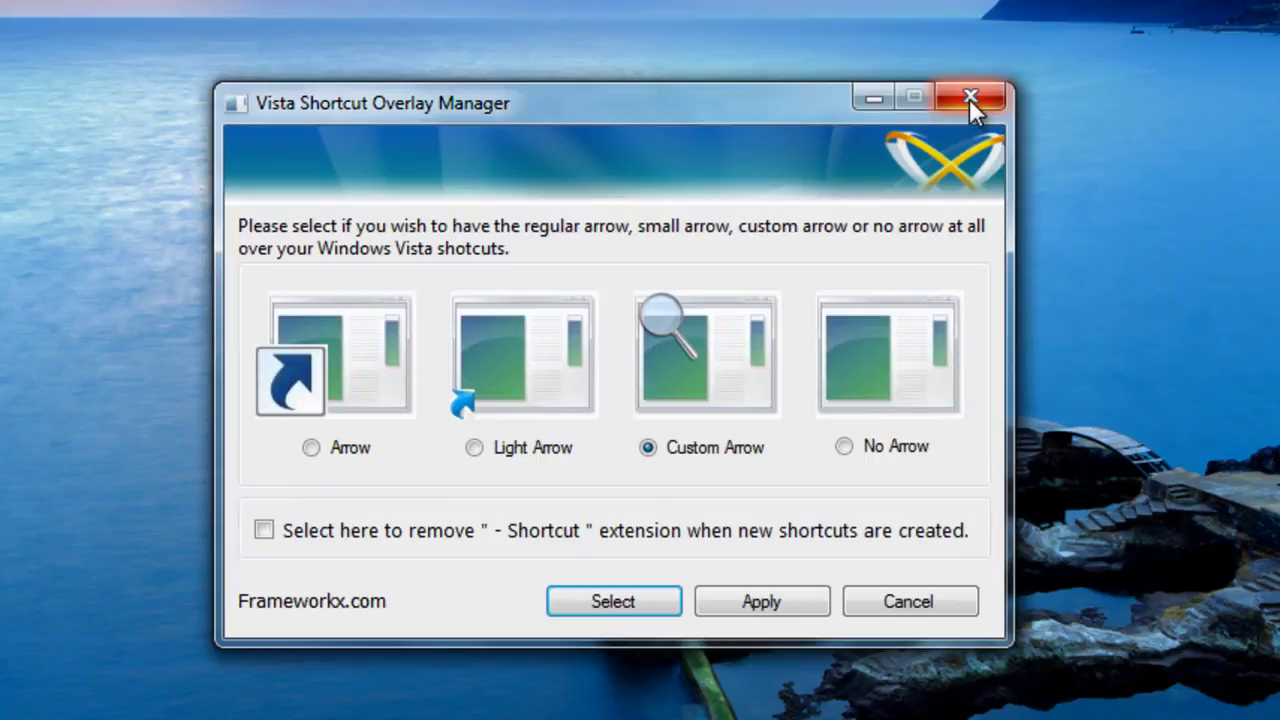
left_click(969, 98)
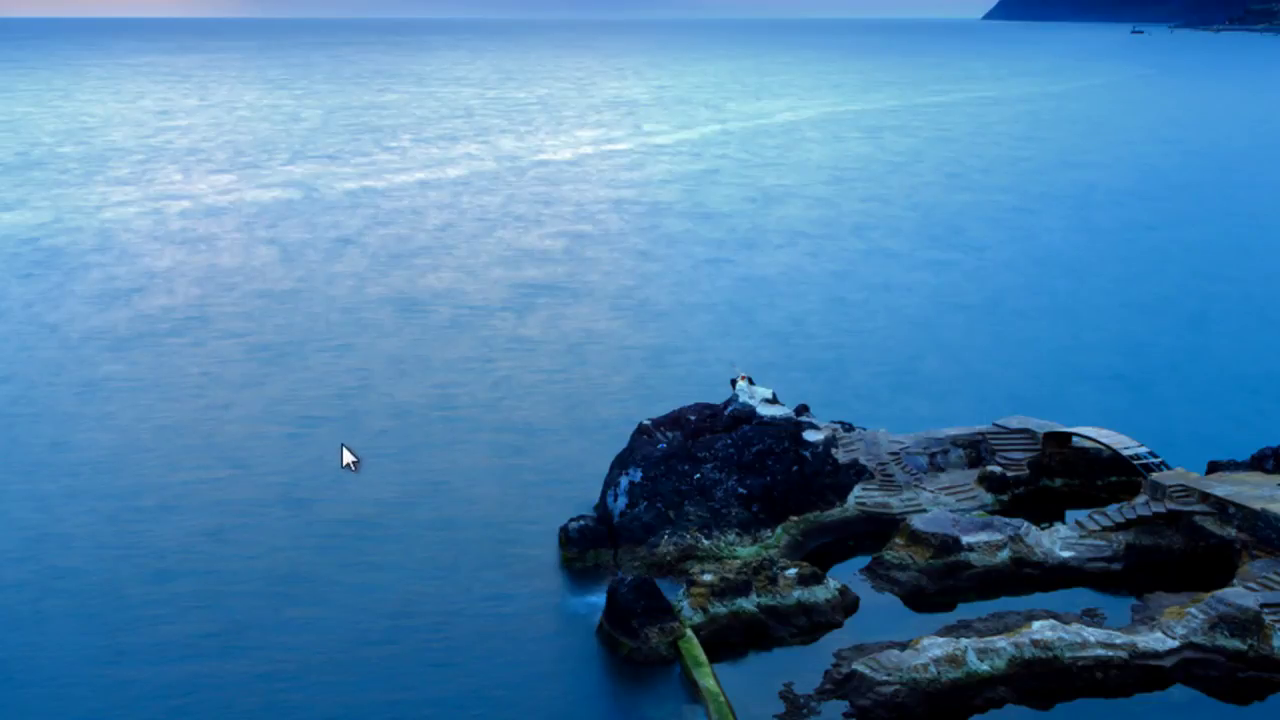